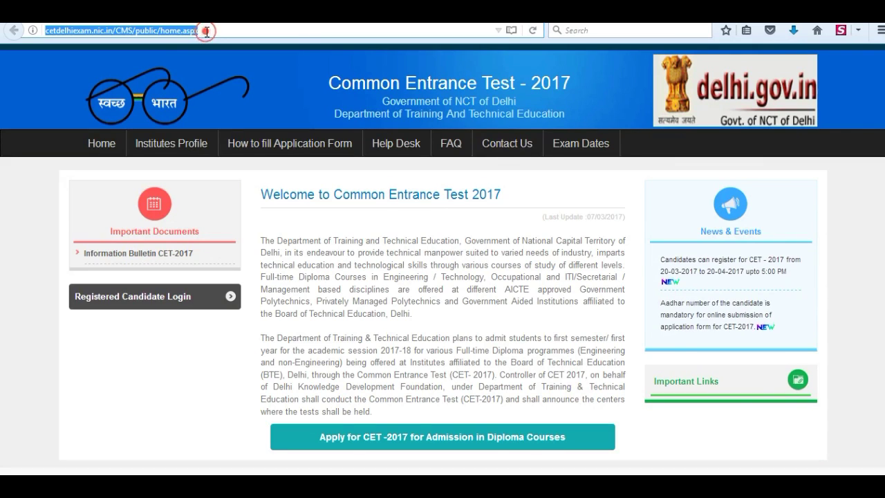
# Open the CET-2017 diploma admission application, expand the Test 1 details and apply for Test 1
pyautogui.click(418, 440)
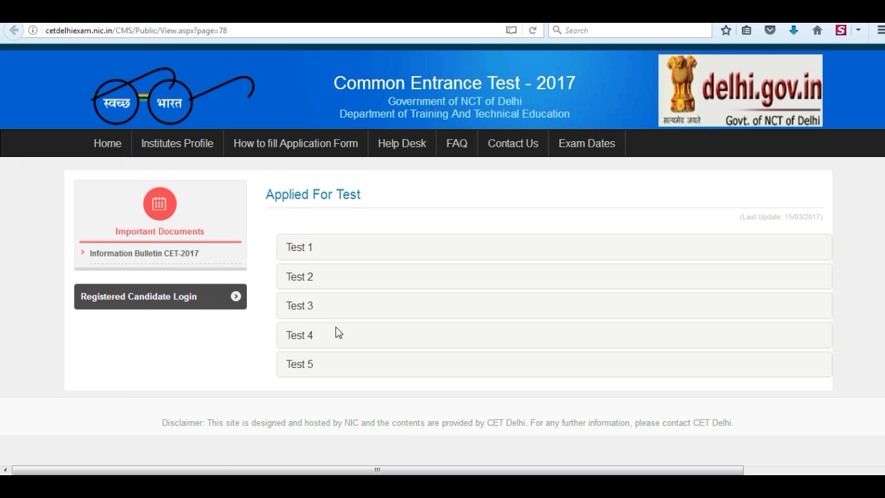
pyautogui.click(302, 253)
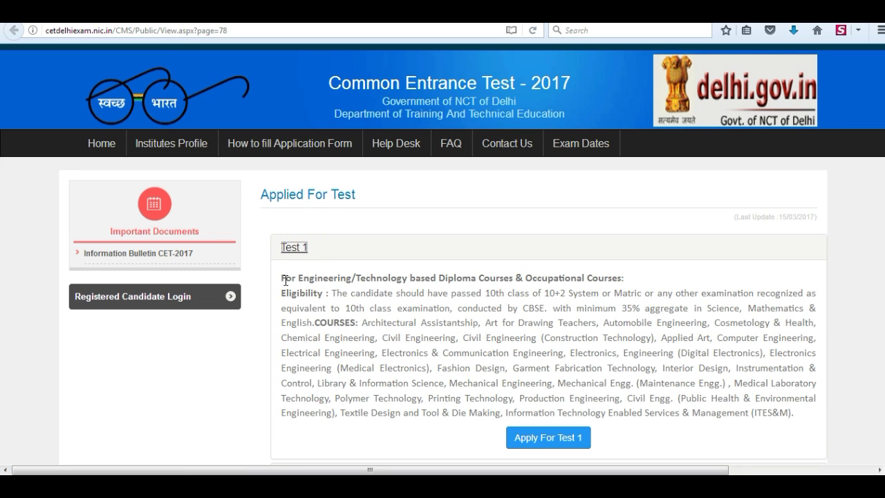
pyautogui.moveTo(282, 278); pyautogui.dragTo(624, 277)
pyautogui.click(632, 283)
pyautogui.click(561, 443)
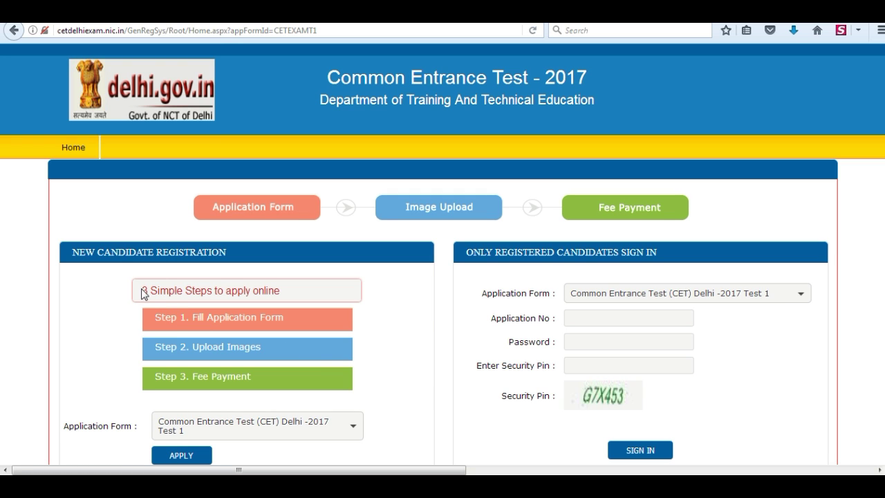
# Start a New Candidate Registration for Test 1 and read the instructions page to the bottom
pyautogui.moveTo(144, 289); pyautogui.dragTo(290, 296)
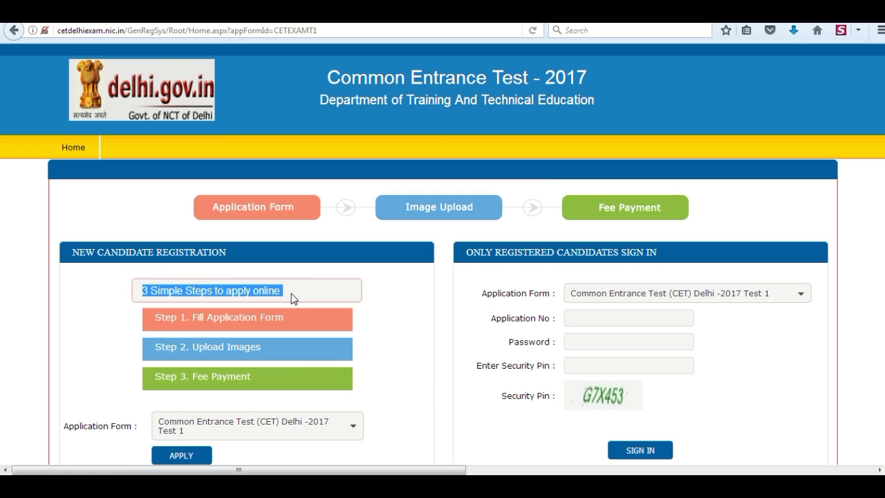
pyautogui.click(291, 296)
pyautogui.scroll(-2, 292, 296)
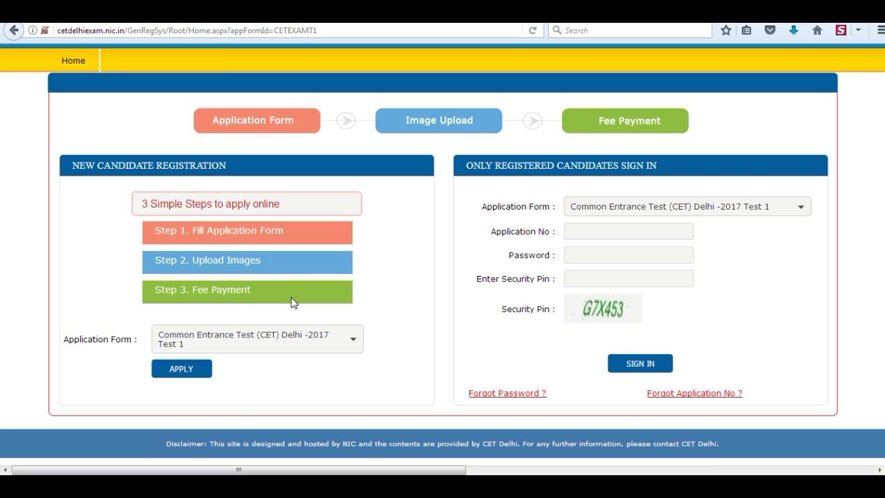
pyautogui.click(178, 372)
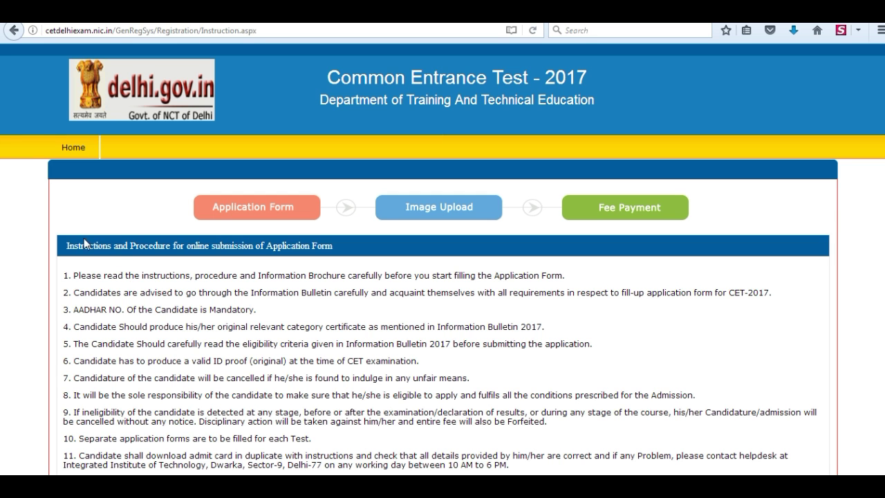
pyautogui.moveTo(67, 247); pyautogui.dragTo(352, 251)
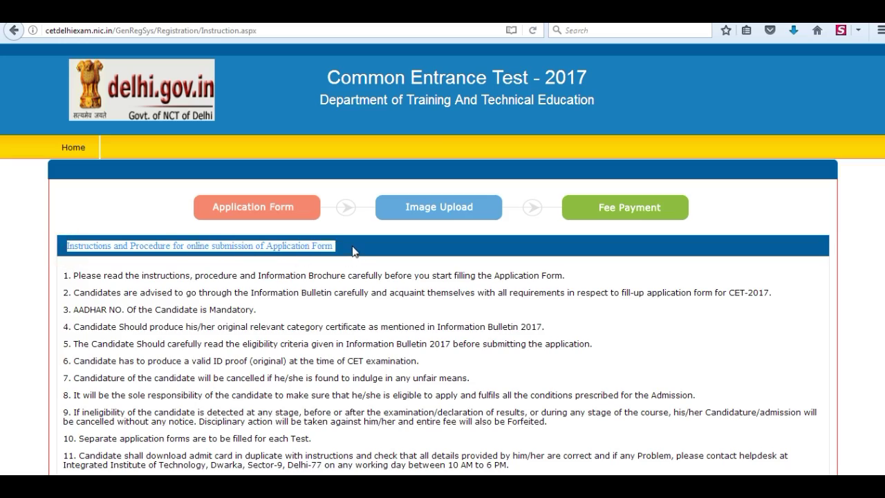
pyautogui.click(351, 249)
pyautogui.scroll(-5, 351, 249)
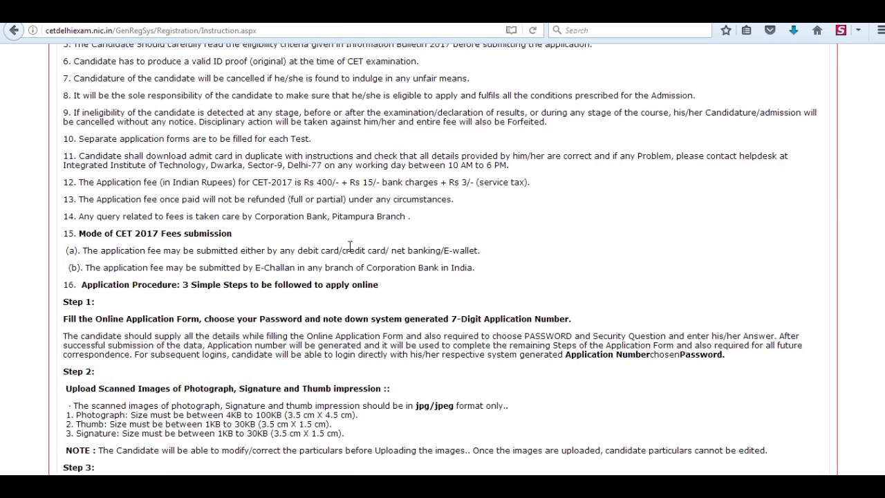
pyautogui.scroll(-15, 351, 246)
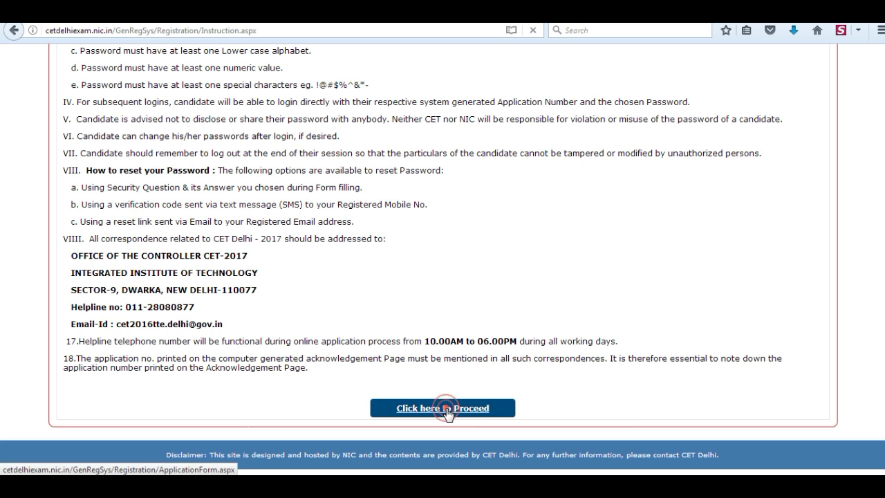
# Proceed to the form and enter the candidate's, father's and mother's names
pyautogui.click(447, 411)
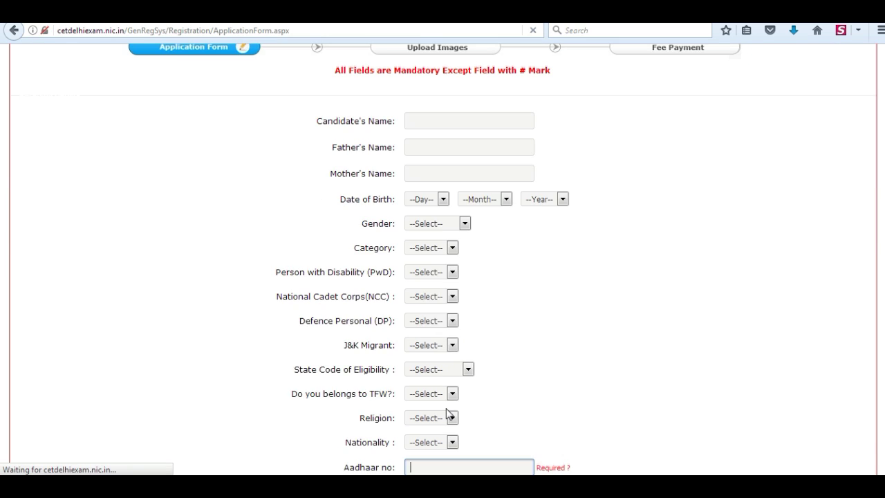
pyautogui.click(421, 267)
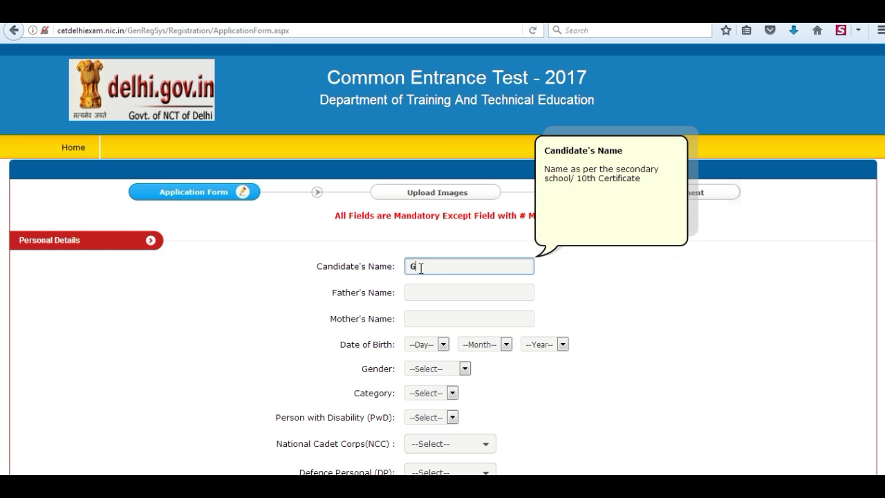
pyautogui.press('Tab')
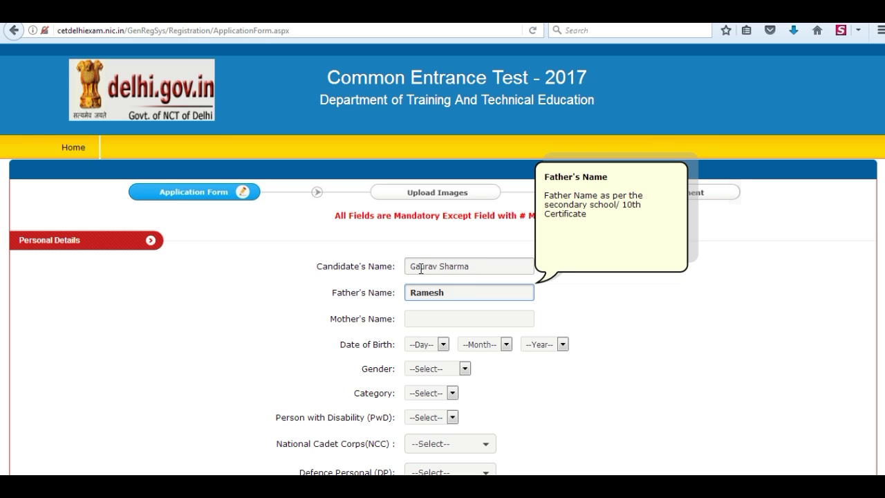
pyautogui.press('Tab')
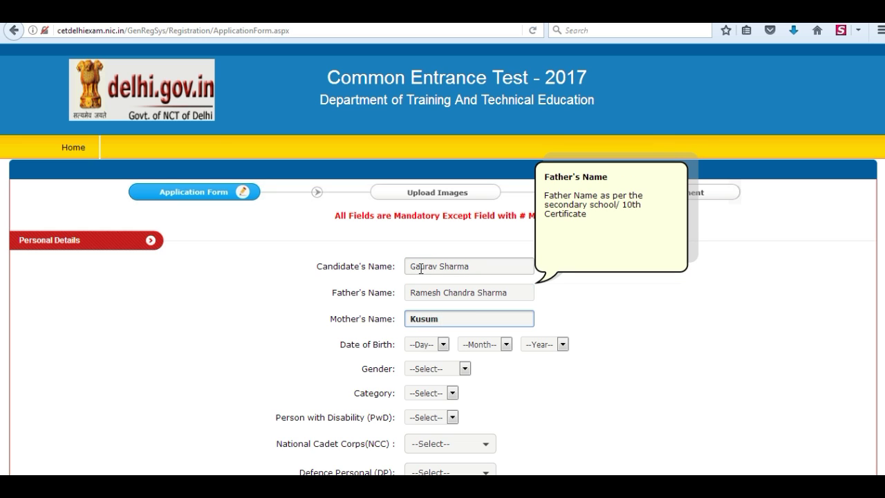
# Choose the date of birth, gender Male, category General, and No for disability
pyautogui.click(443, 344)
pyautogui.click(420, 287)
pyautogui.click(505, 345)
pyautogui.click(484, 410)
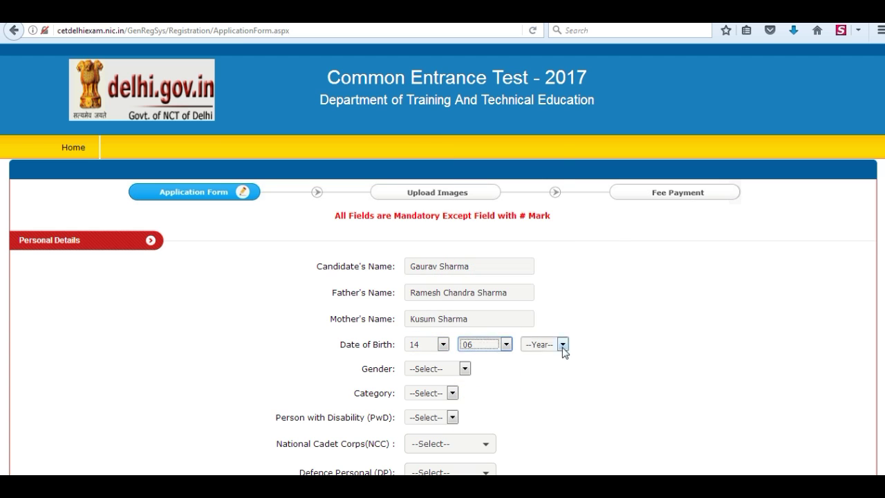
pyautogui.click(563, 345)
pyautogui.click(539, 282)
pyautogui.click(464, 369)
pyautogui.click(429, 388)
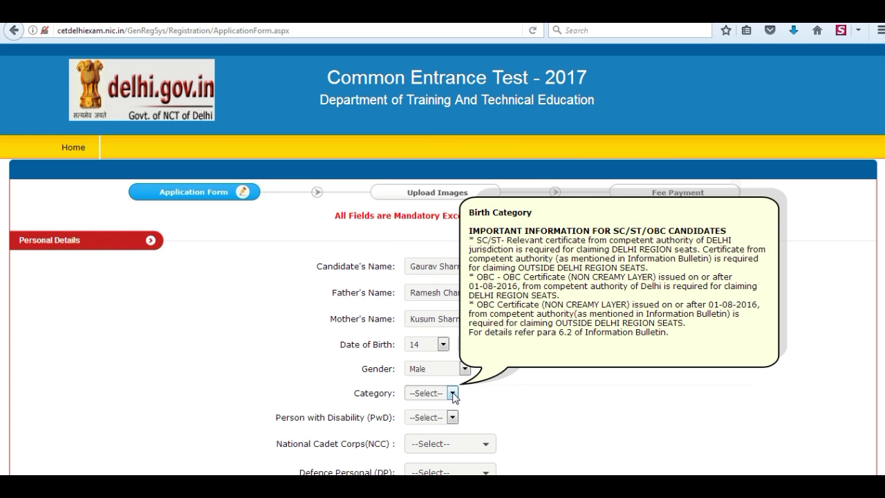
pyautogui.click(453, 394)
pyautogui.click(446, 415)
pyautogui.click(453, 418)
pyautogui.click(423, 447)
# Answer No for National Cadet Corps, Defence Personal and J&K Migrant
pyautogui.scroll(-4, 484, 450)
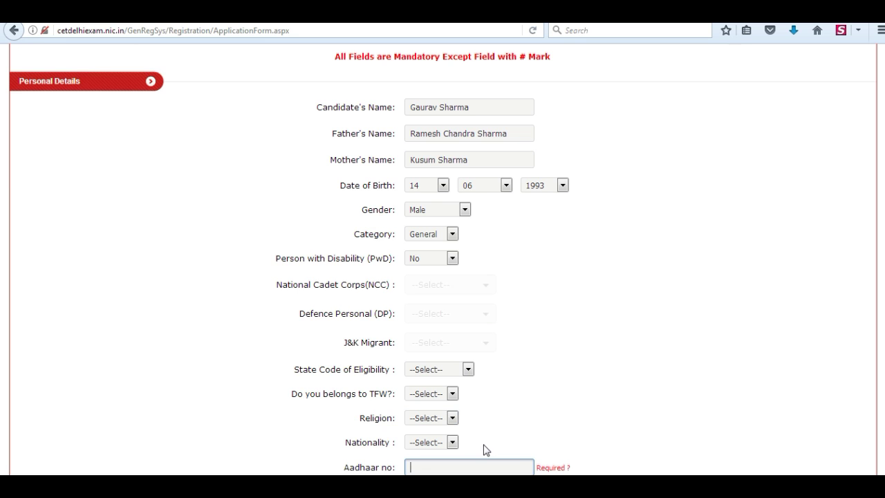
pyautogui.click(484, 289)
pyautogui.click(424, 346)
pyautogui.click(484, 316)
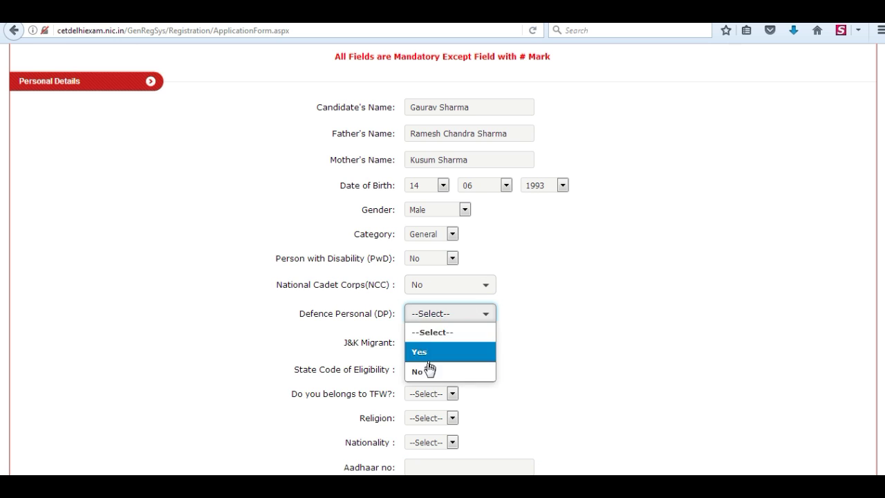
pyautogui.click(426, 368)
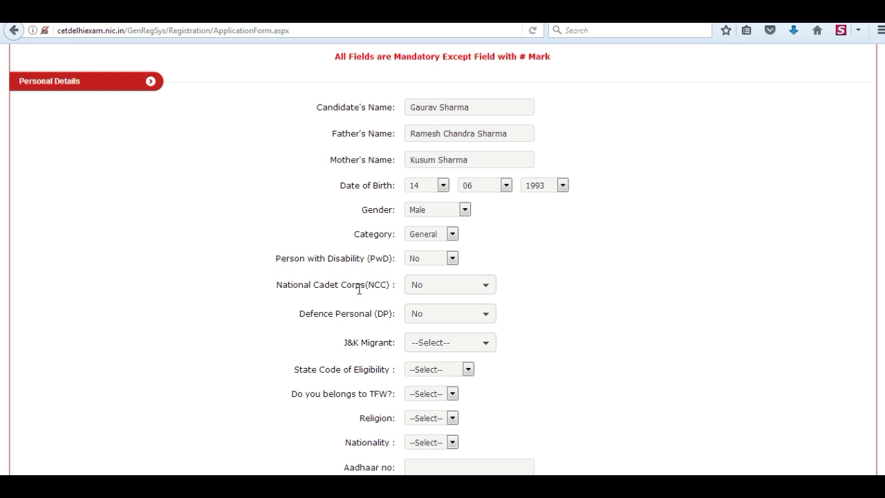
pyautogui.click(486, 343)
pyautogui.click(424, 403)
# Set eligibility state Delhi, TFW No, religion Hindu, nationality Indian, and begin the Aadhaar number
pyautogui.click(468, 370)
pyautogui.click(417, 389)
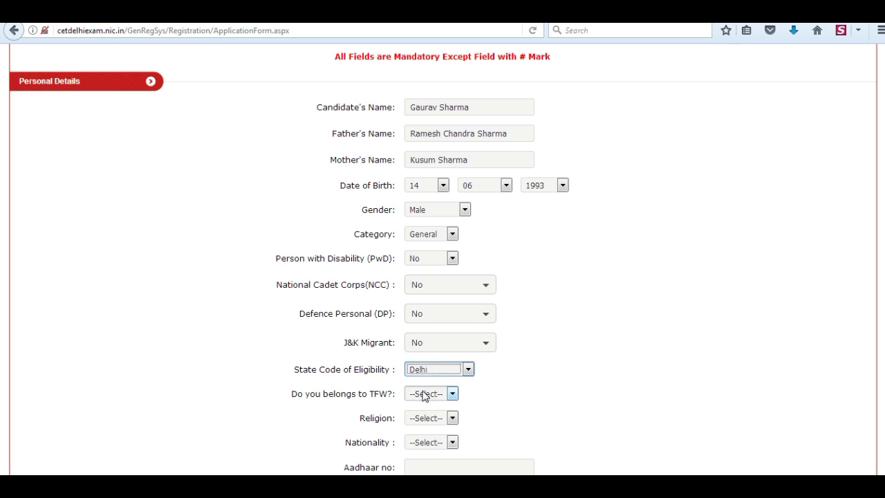
pyautogui.click(452, 393)
pyautogui.click(431, 425)
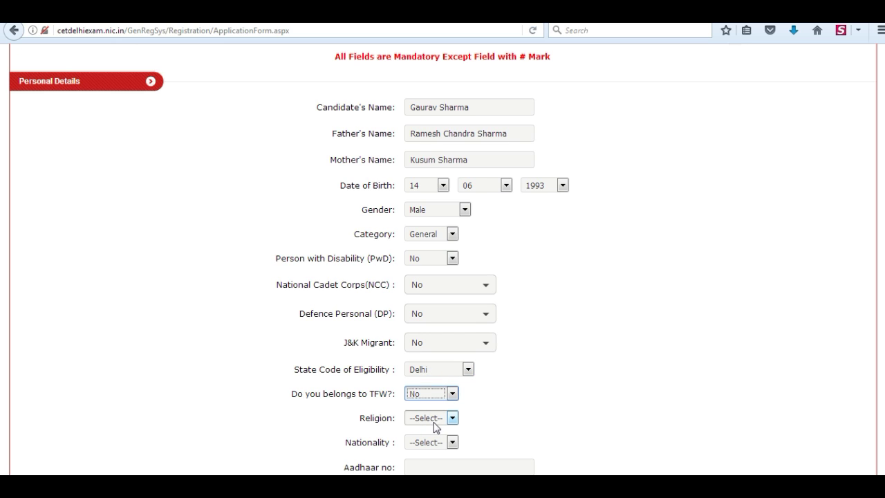
pyautogui.click(453, 418)
pyautogui.click(432, 437)
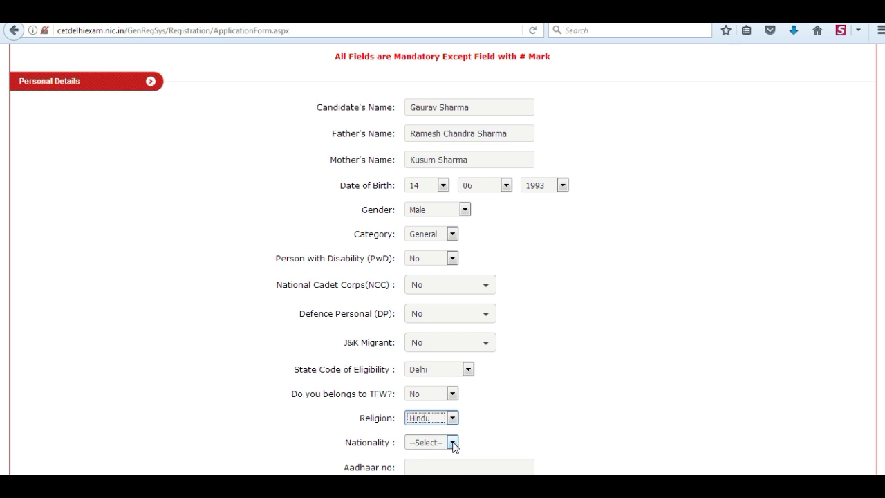
pyautogui.click(454, 443)
pyautogui.click(422, 466)
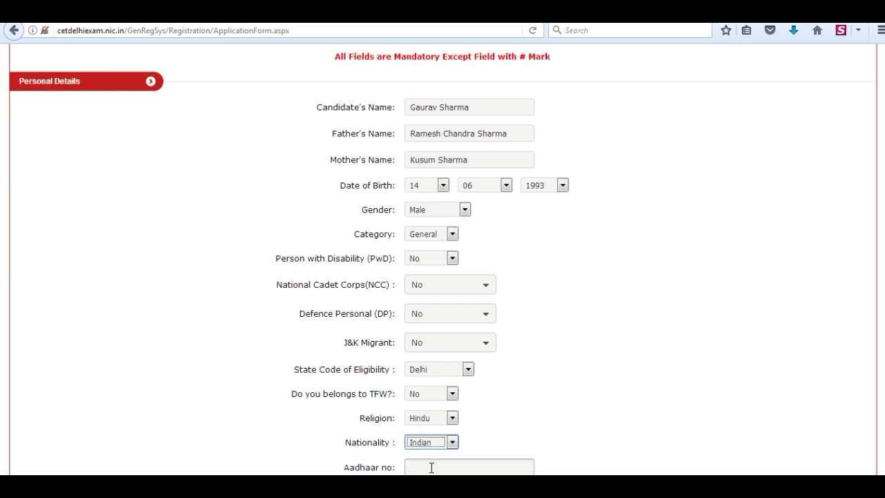
pyautogui.scroll(-6, 431, 468)
pyautogui.click(423, 74)
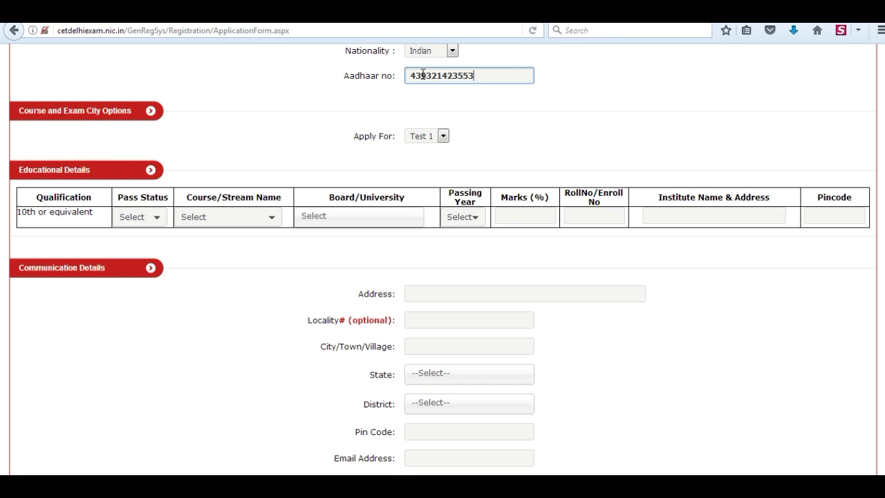
# Set the 10th qualification to Appearing, course 10th, board Central Board of Secondary Education
pyautogui.click(157, 219)
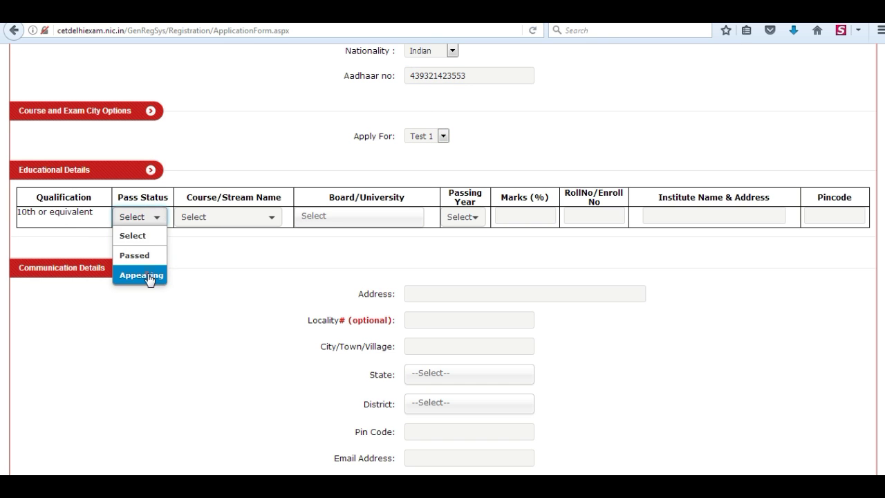
pyautogui.click(147, 277)
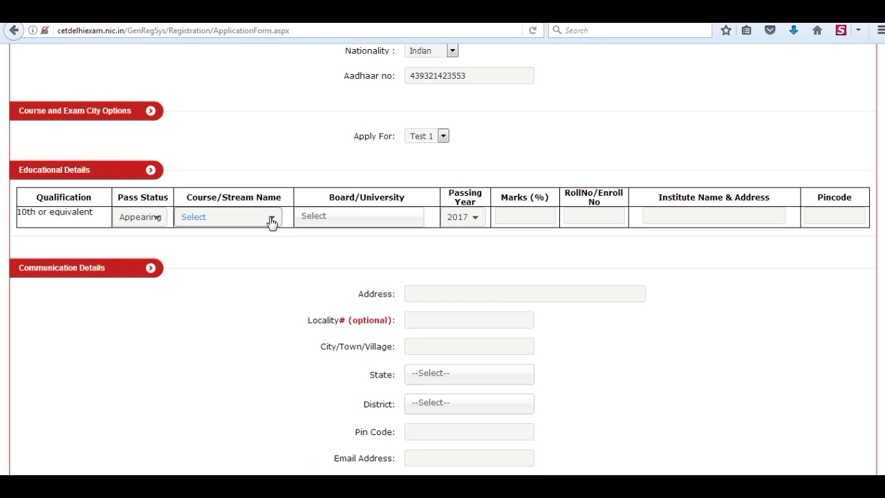
pyautogui.click(271, 219)
pyautogui.click(204, 256)
pyautogui.click(365, 221)
pyautogui.scroll(-3, 682, 320)
pyautogui.click(361, 352)
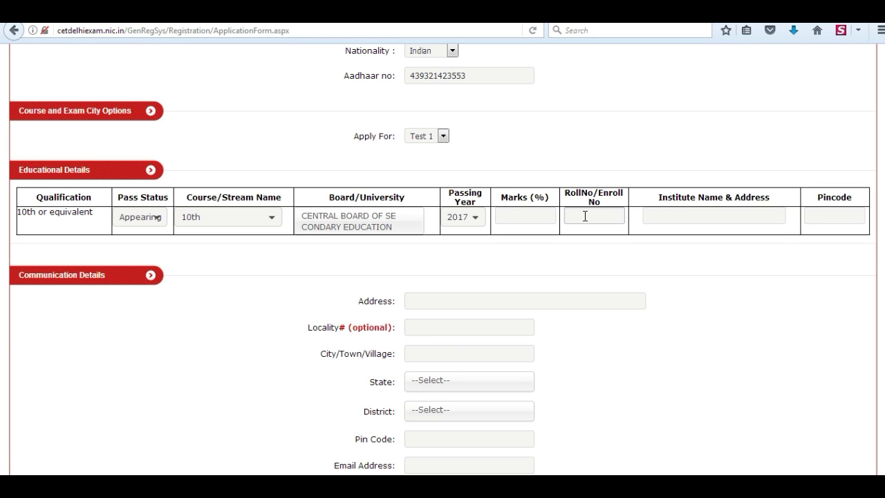
# Enter the roll number and the institute's name and address for the 10th row
pyautogui.click(585, 216)
pyautogui.click(662, 214)
pyautogui.write('GIC, Motinaga')
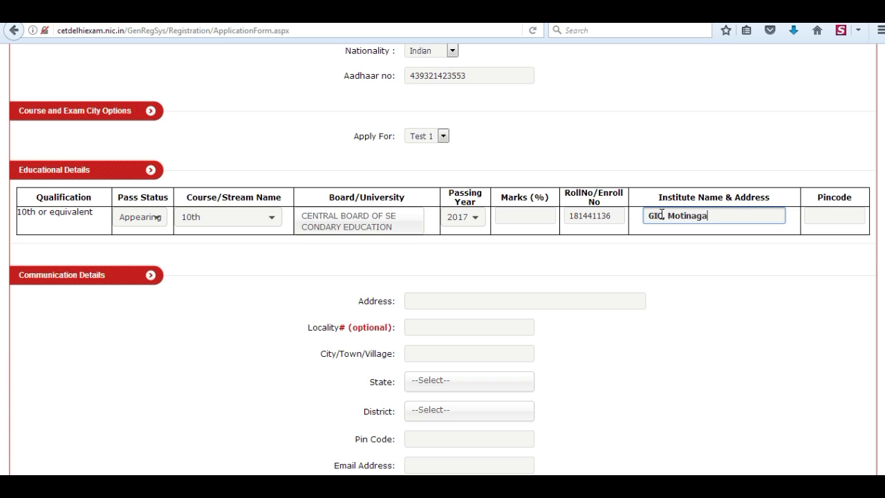
pyautogui.write('r, Delhi-')
pyautogui.press('BackSpace')
pyautogui.click(820, 214)
# Enter the institute pincode, then the communication address, locality and city
pyautogui.write('110008')
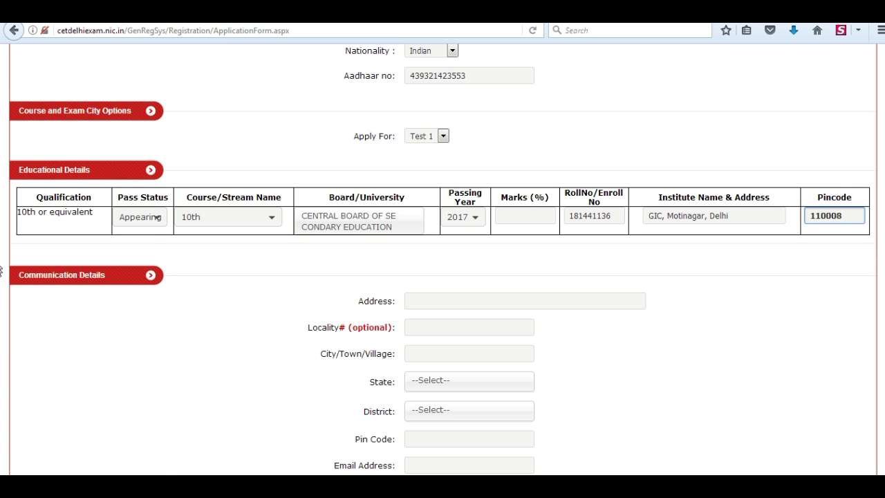
pyautogui.scroll(-6, 425, 138)
pyautogui.click(425, 58)
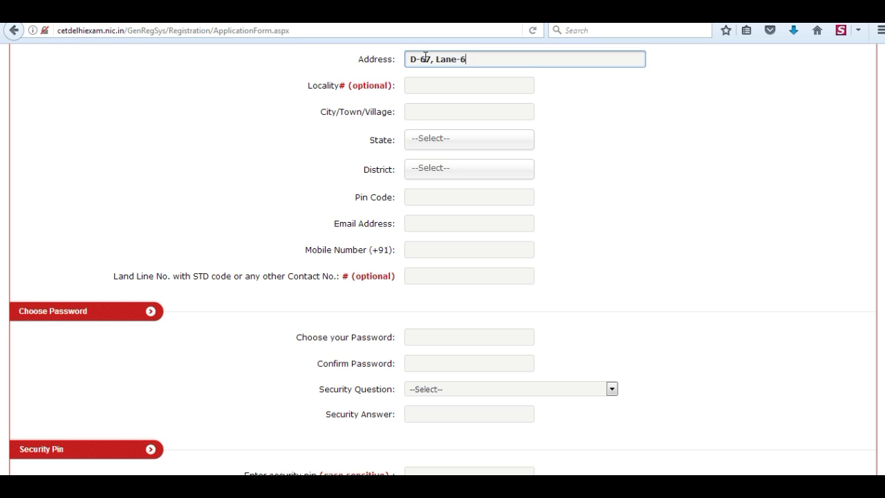
pyautogui.click(432, 84)
pyautogui.click(439, 110)
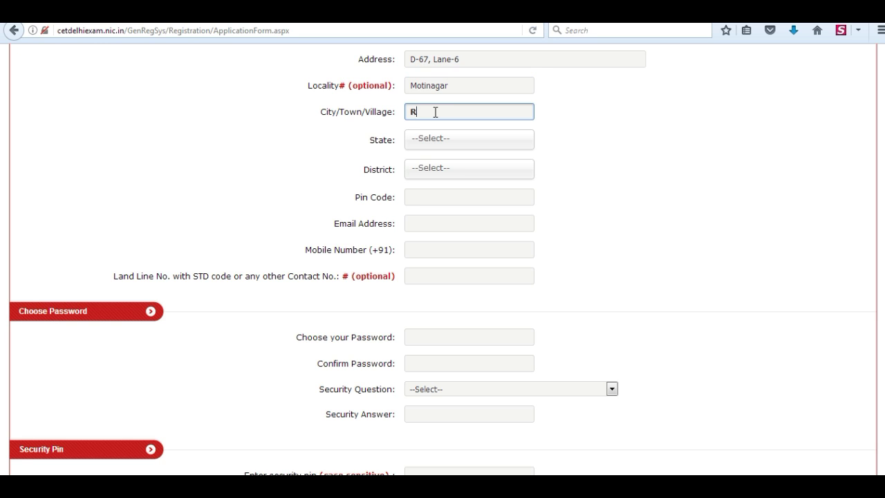
# Choose state DELHI and district NORTH EAST DELHI, then enter the pin code and e-mail address
pyautogui.click(442, 139)
pyautogui.click(419, 185)
pyautogui.click(453, 173)
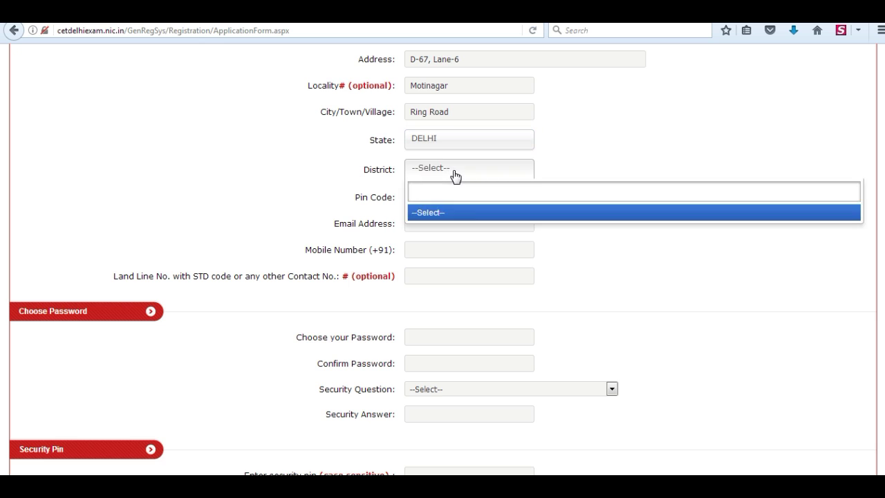
pyautogui.click(442, 173)
pyautogui.click(443, 289)
pyautogui.click(415, 198)
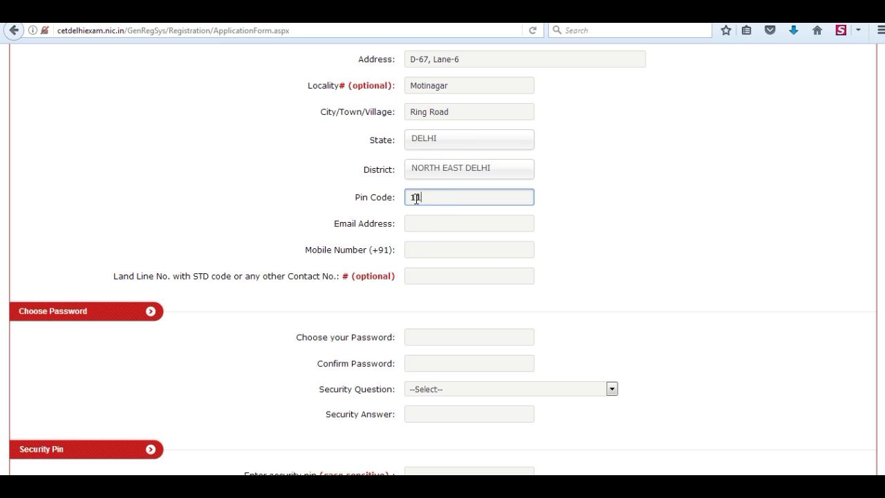
pyautogui.write('110088')
pyautogui.scroll(-4, 437, 225)
pyautogui.press('Tab')
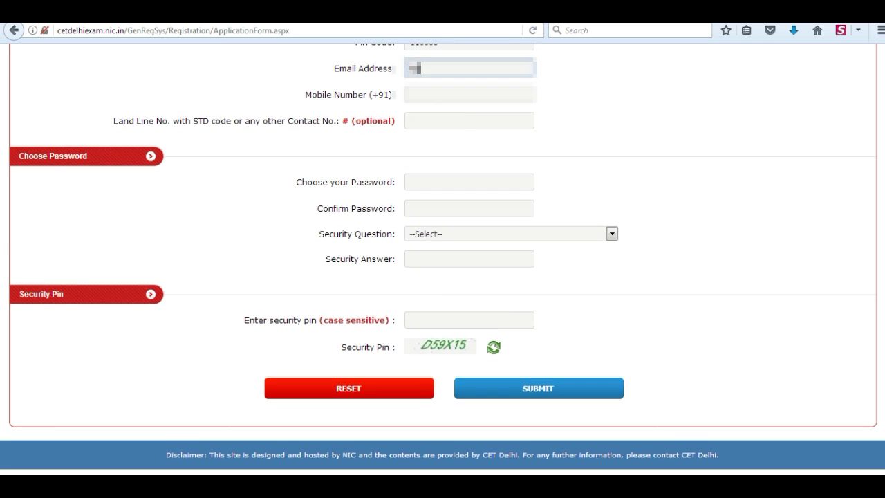
pyautogui.press('Tab')
# Enter the mobile number and type the account password in both password boxes
pyautogui.write('9')
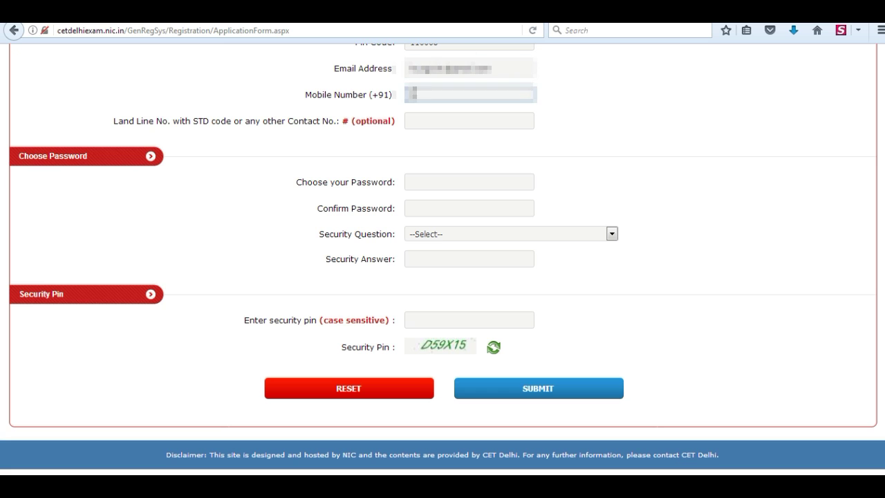
pyautogui.write('87654')
pyautogui.click(413, 182)
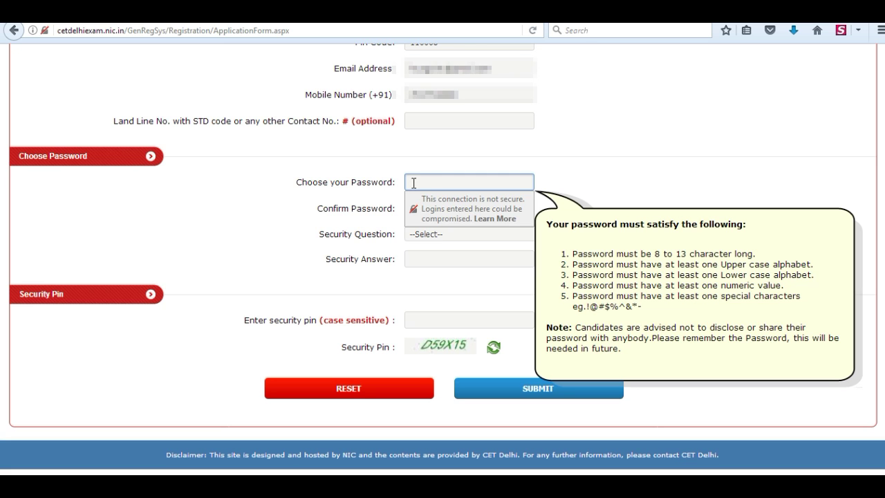
pyautogui.write('1')
pyautogui.click(421, 208)
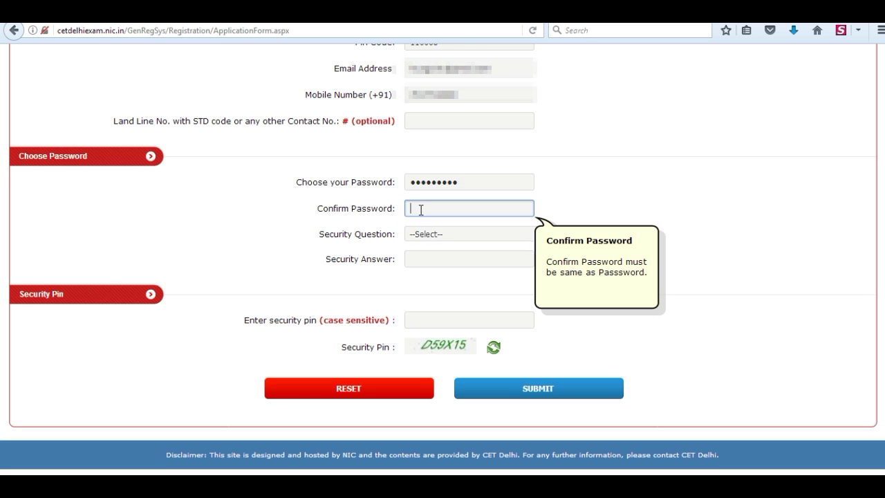
pyautogui.write('Abc@')
# Choose the 'Which is your favourite book ?' security question and move to the answer and pin fields
pyautogui.click(470, 233)
pyautogui.click(474, 292)
pyautogui.click(433, 257)
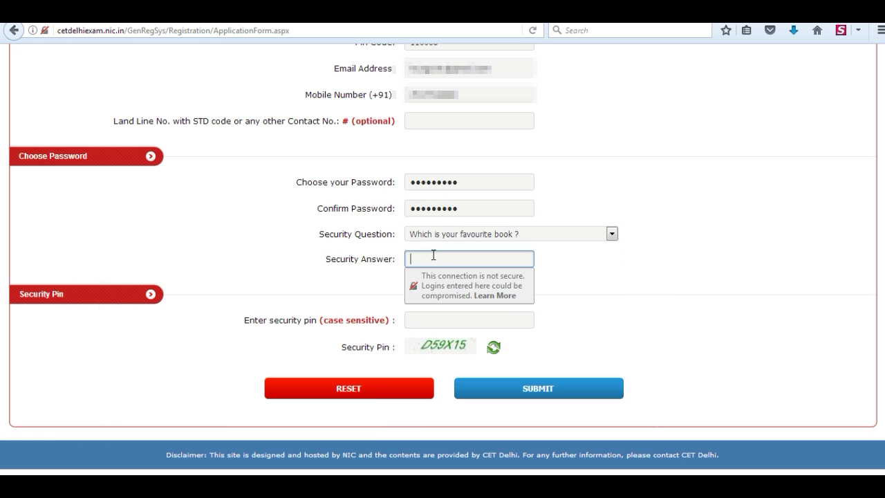
pyautogui.click(446, 319)
# Finish the security pin, submit for review, then final-submit and confirm with YES, PLEASE DO
pyautogui.write('D59X15')
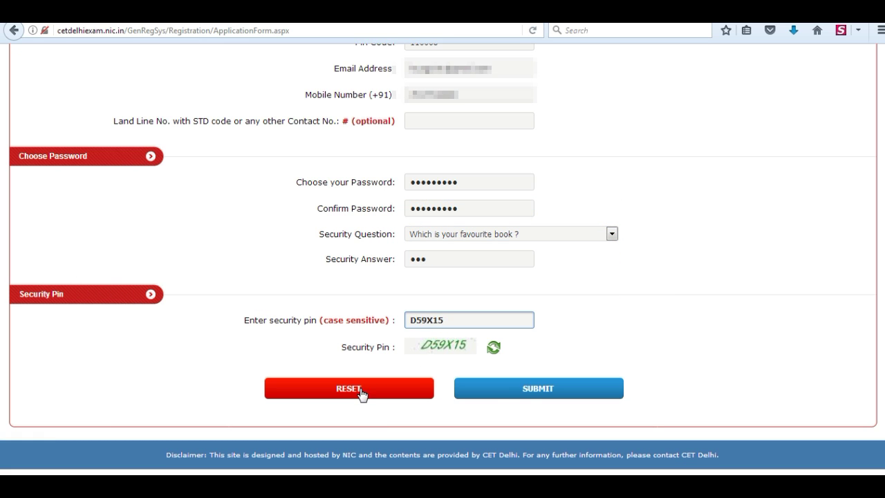
pyautogui.click(465, 393)
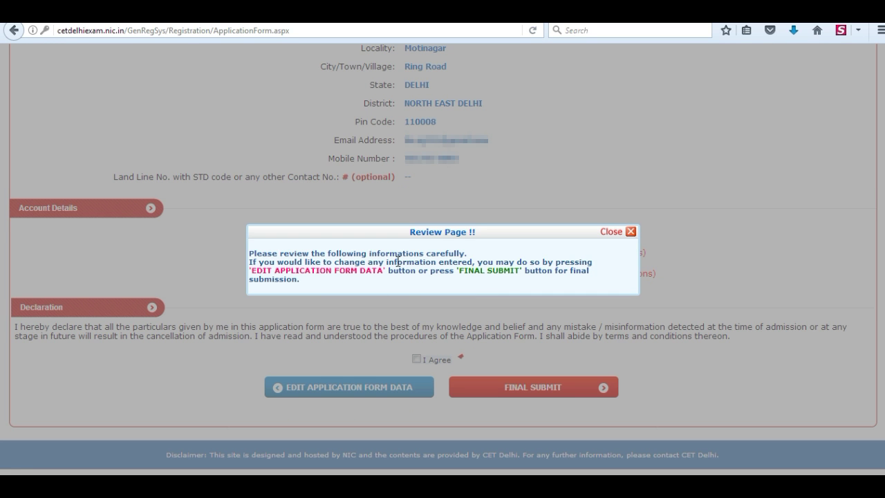
pyautogui.click(632, 232)
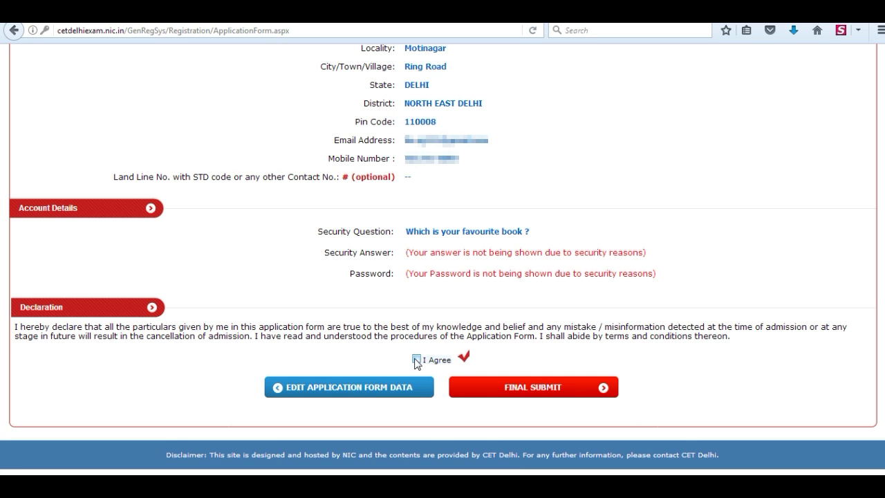
pyautogui.click(532, 391)
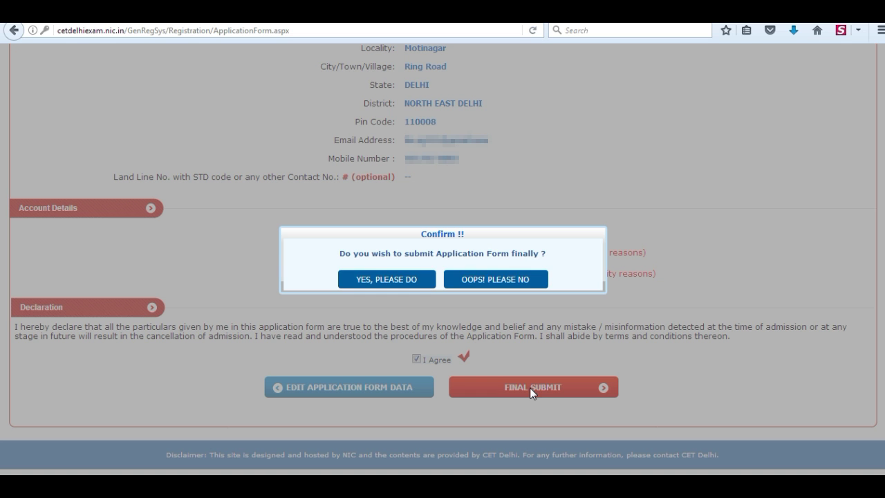
pyautogui.click(404, 284)
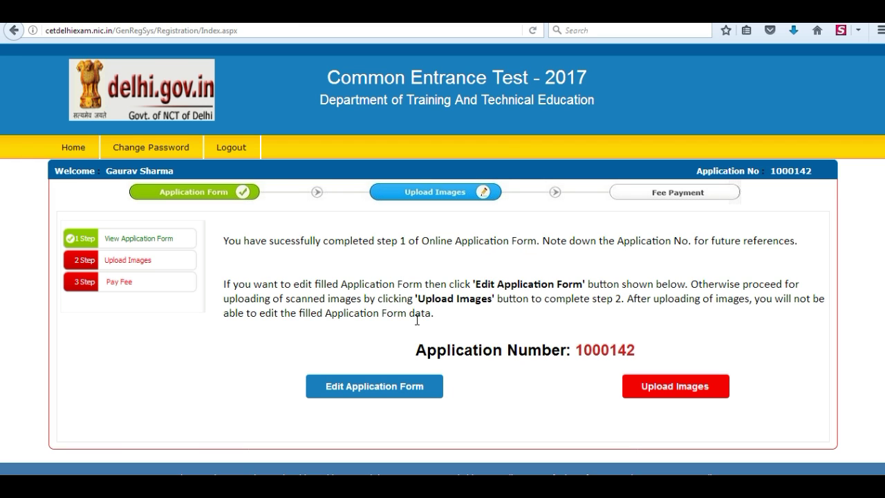
# Note the assigned application number and continue to the Upload Images page
pyautogui.moveTo(416, 351); pyautogui.dragTo(654, 351)
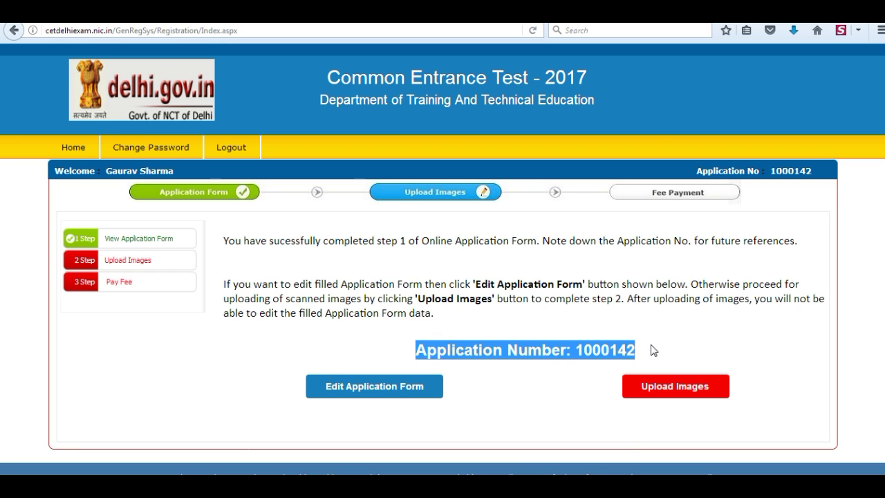
pyautogui.click(654, 350)
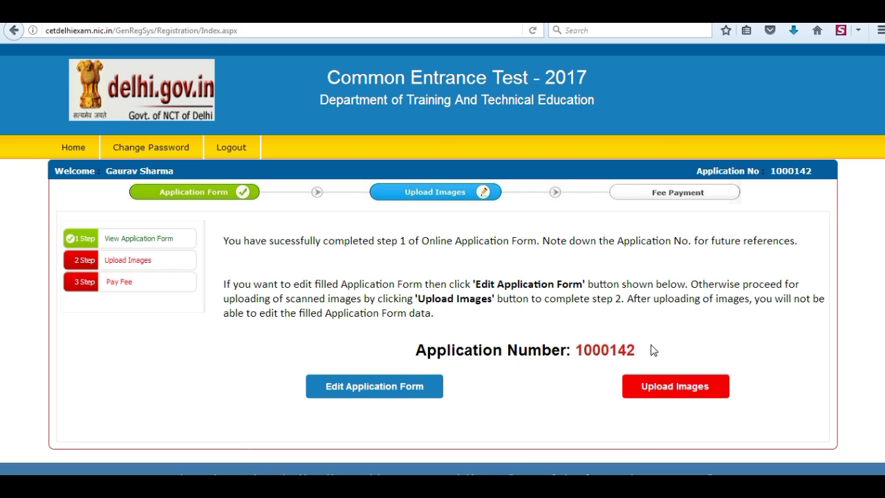
pyautogui.click(660, 391)
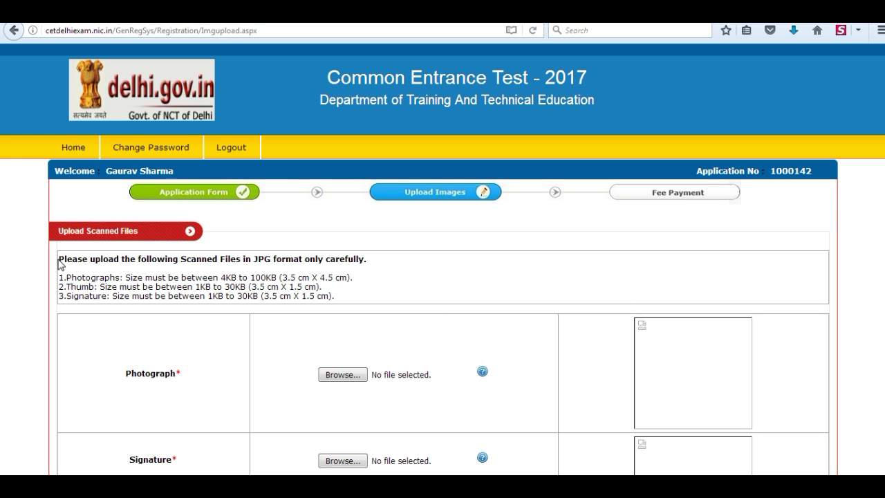
# Attach Photograph.jpg from the Delhi CET 2017 folder as the photograph
pyautogui.moveTo(59, 264); pyautogui.dragTo(346, 301)
pyautogui.click(347, 302)
pyautogui.click(342, 375)
pyautogui.click(237, 187)
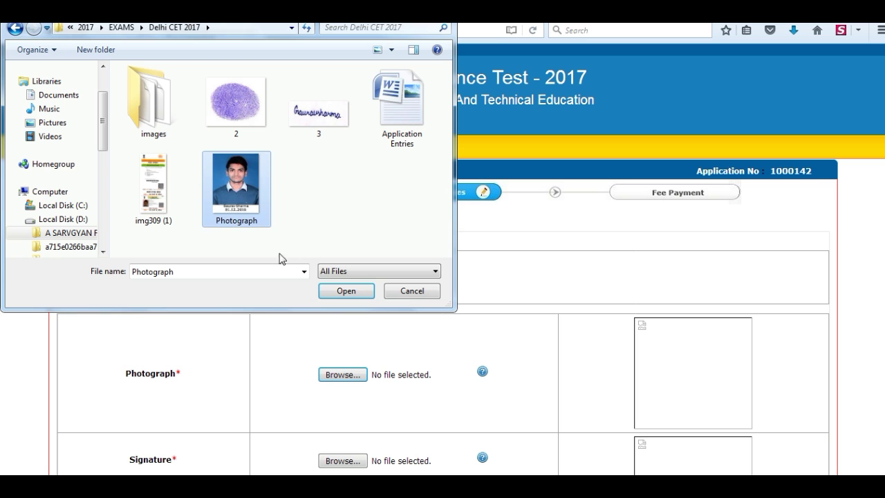
pyautogui.click(365, 292)
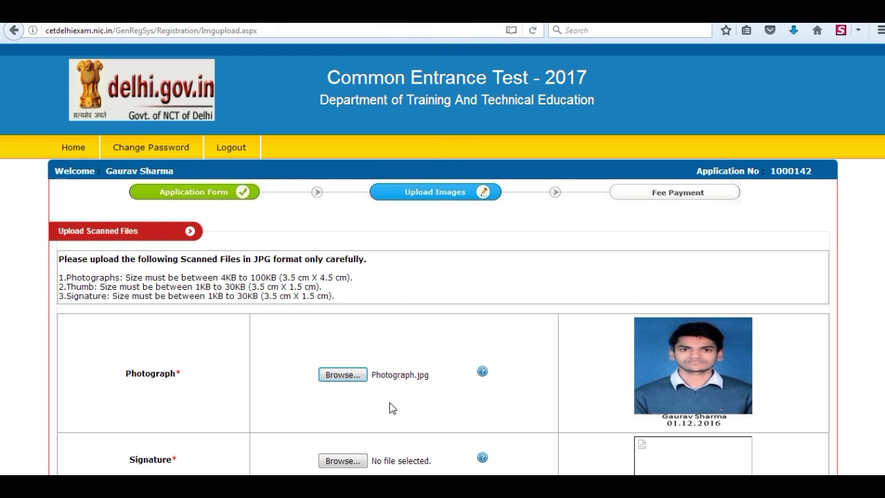
pyautogui.scroll(-5, 387, 380)
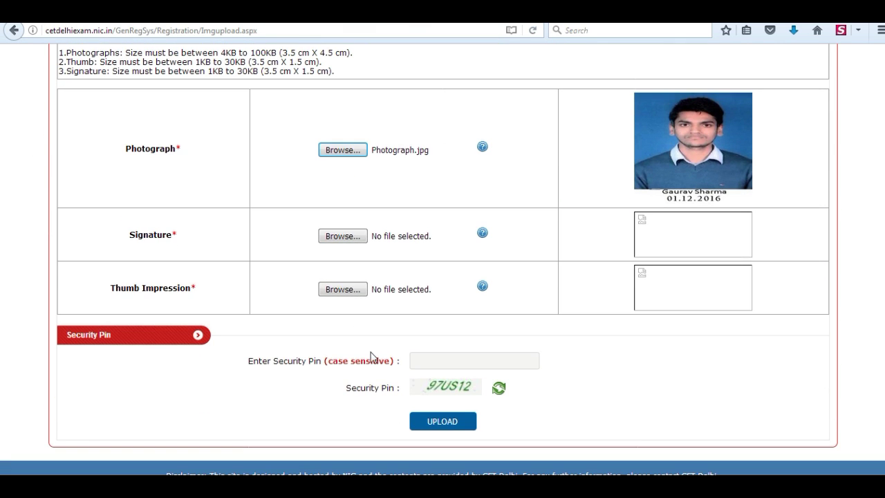
# Attach 3.jpg as the signature and 2.jpg as the thumb impression, then begin the security pin
pyautogui.click(344, 238)
pyautogui.click(323, 130)
pyautogui.click(346, 291)
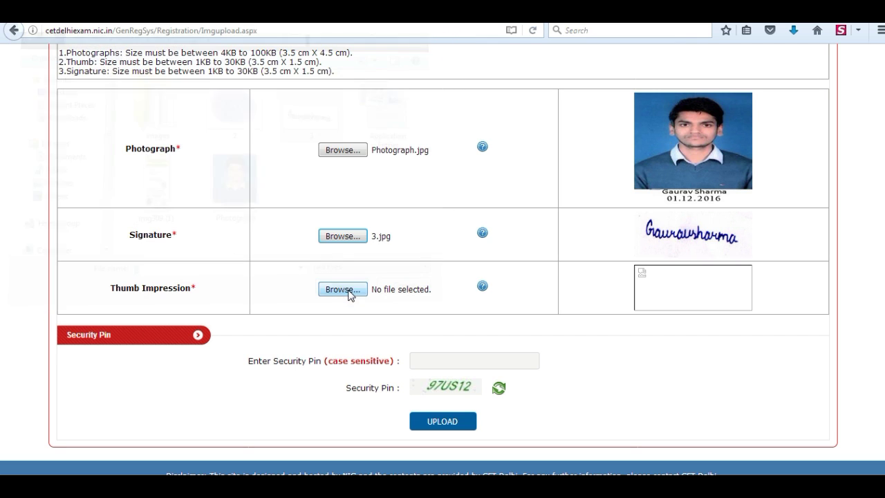
pyautogui.click(343, 289)
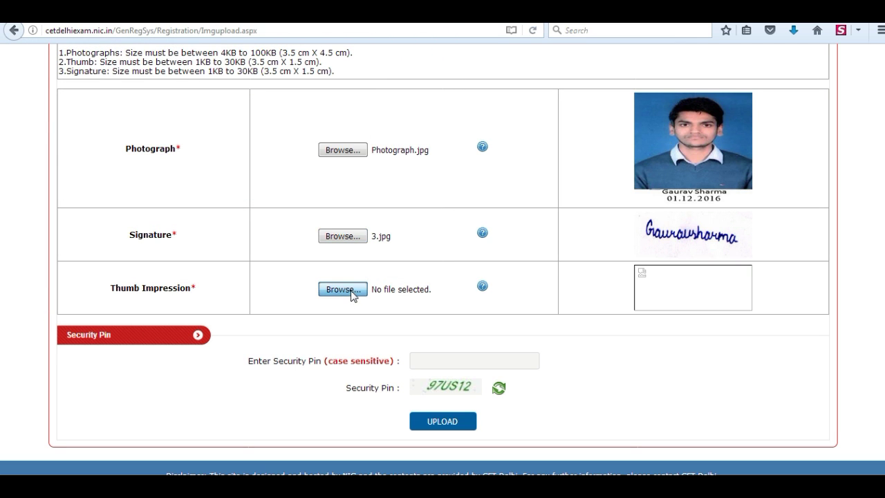
pyautogui.click(236, 104)
pyautogui.click(346, 291)
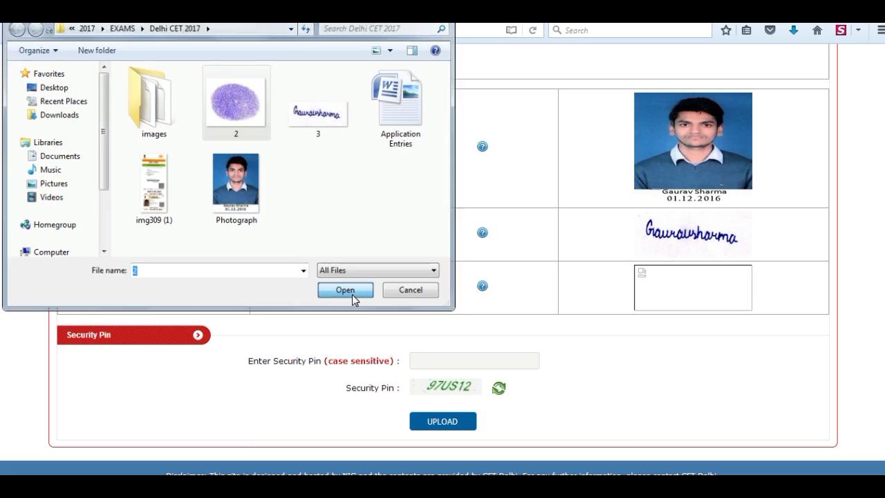
pyautogui.click(425, 361)
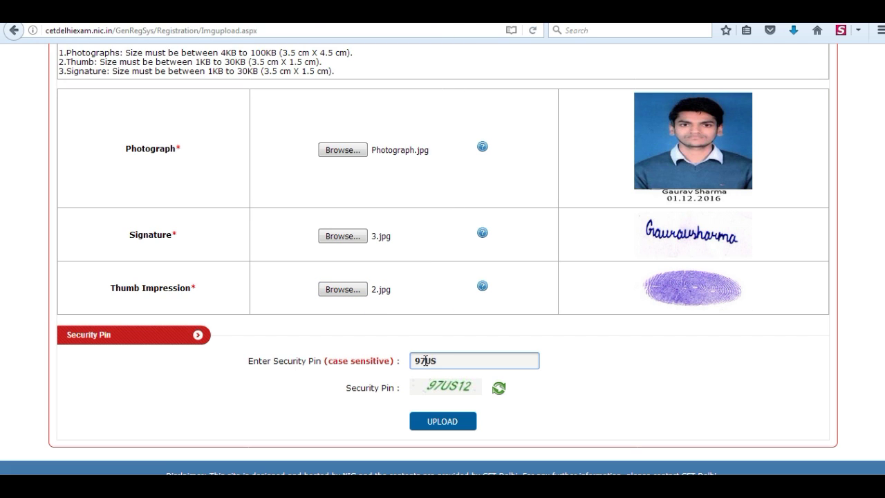
# Upload the three images, confirm with YES, PLEASE DO, and acknowledge the success alert
pyautogui.click(445, 425)
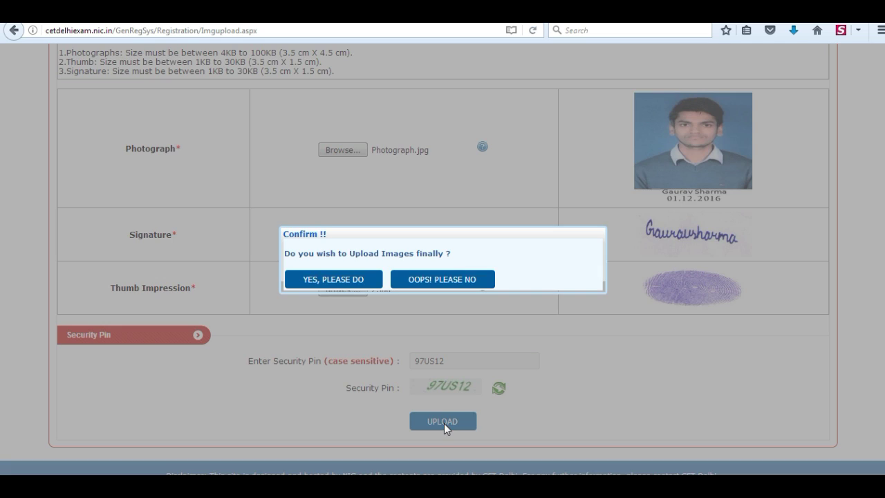
pyautogui.click(338, 280)
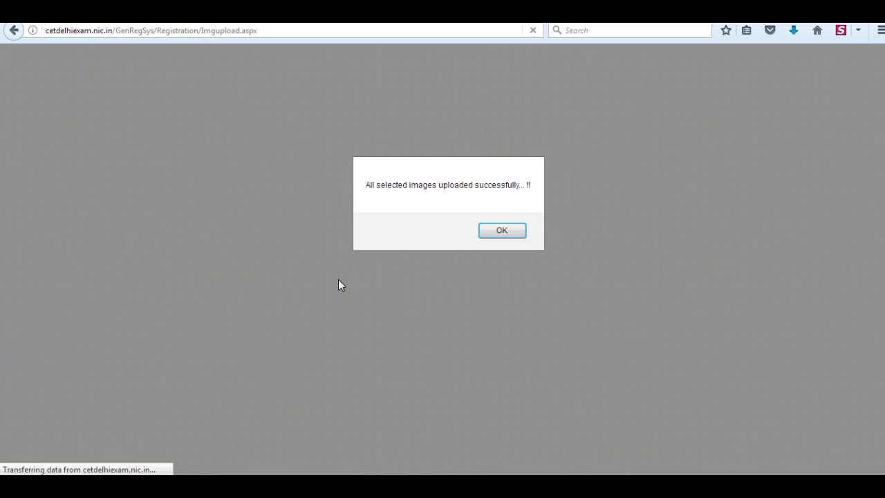
pyautogui.click(510, 229)
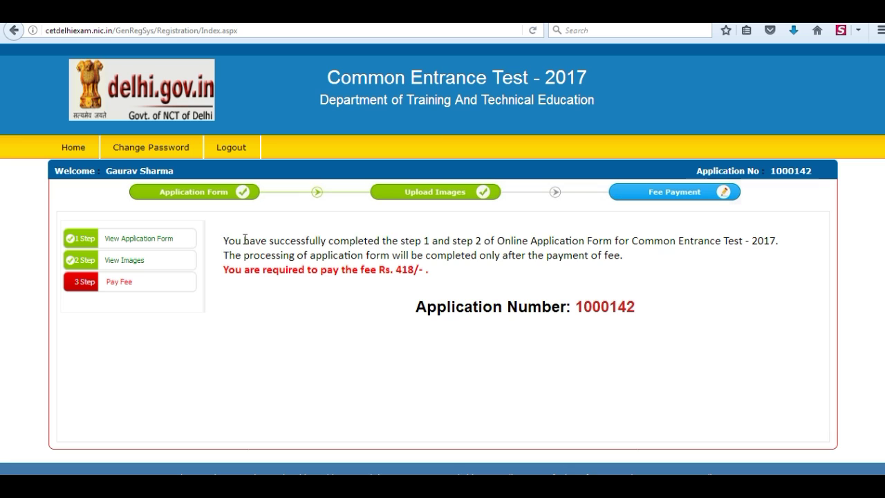
# Start paying the application fee and choose Online Payment as the payment mode
pyautogui.moveTo(224, 241); pyautogui.dragTo(676, 279)
pyautogui.click(435, 271)
pyautogui.click(117, 289)
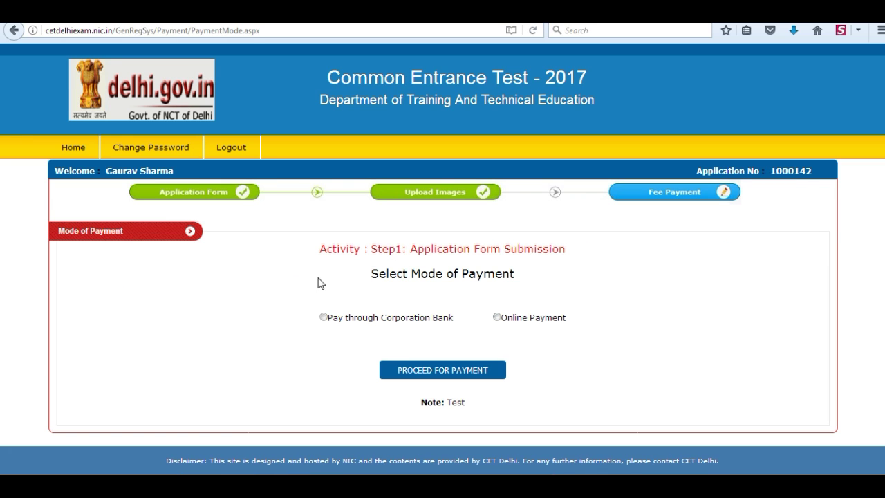
pyautogui.moveTo(373, 273); pyautogui.dragTo(523, 281)
pyautogui.click(525, 283)
pyautogui.click(432, 374)
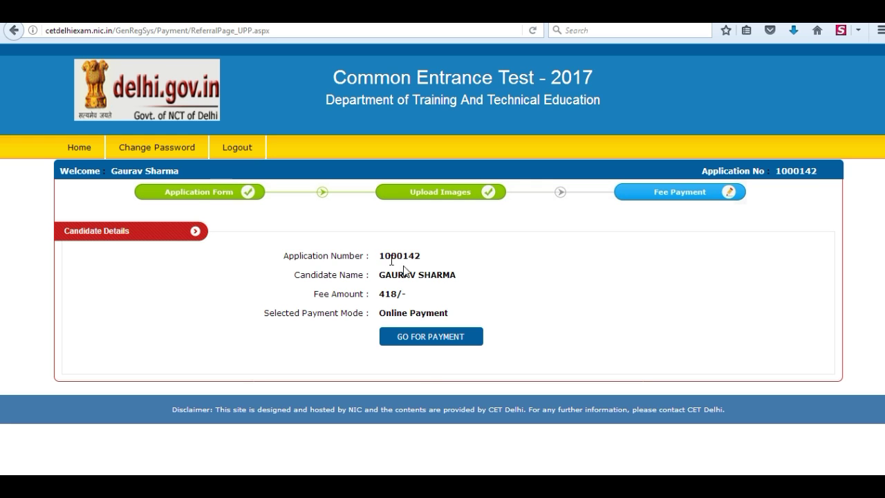
# Review the candidate payment details and confirm going ahead to the 418/- fee payment
pyautogui.moveTo(392, 261); pyautogui.dragTo(468, 313)
pyautogui.click(469, 313)
pyautogui.click(443, 339)
pyautogui.click(399, 289)
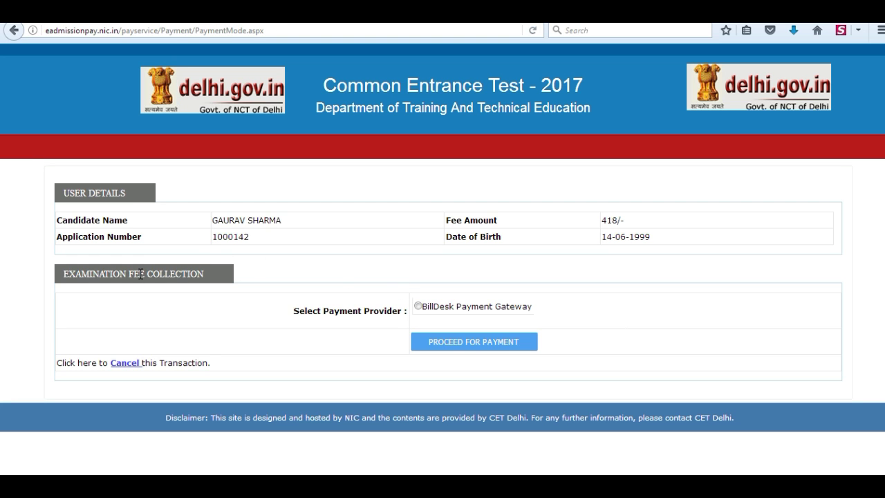
# Proceed via BillDesk Payment Gateway to the ₹418.00 credit card form and inspect its card fields
pyautogui.click(418, 307)
pyautogui.click(466, 347)
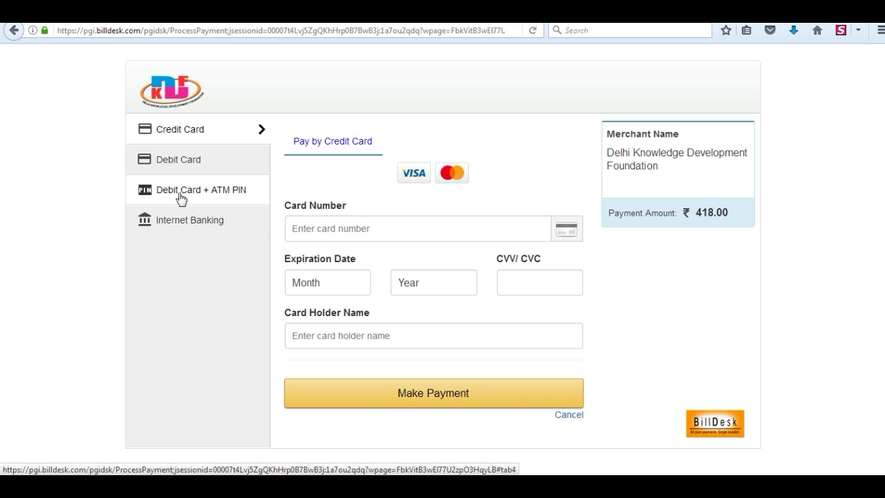
pyautogui.click(303, 228)
pyautogui.click(309, 286)
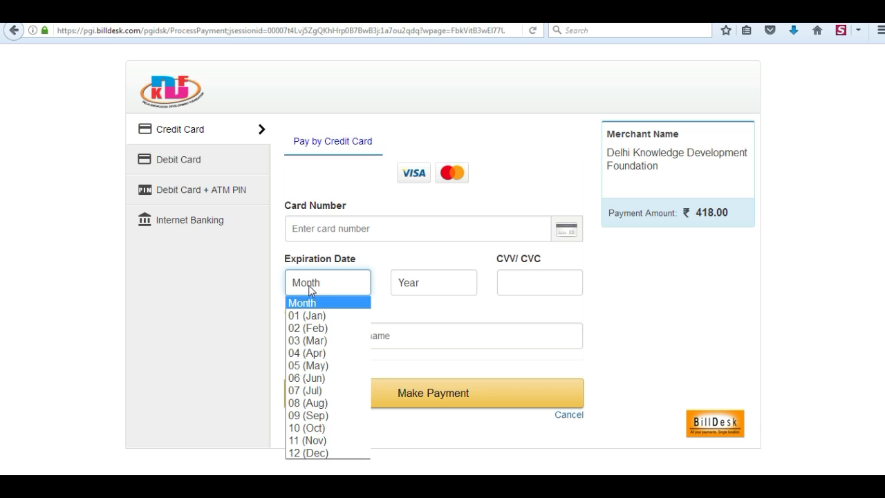
pyautogui.click(378, 260)
pyautogui.click(330, 339)
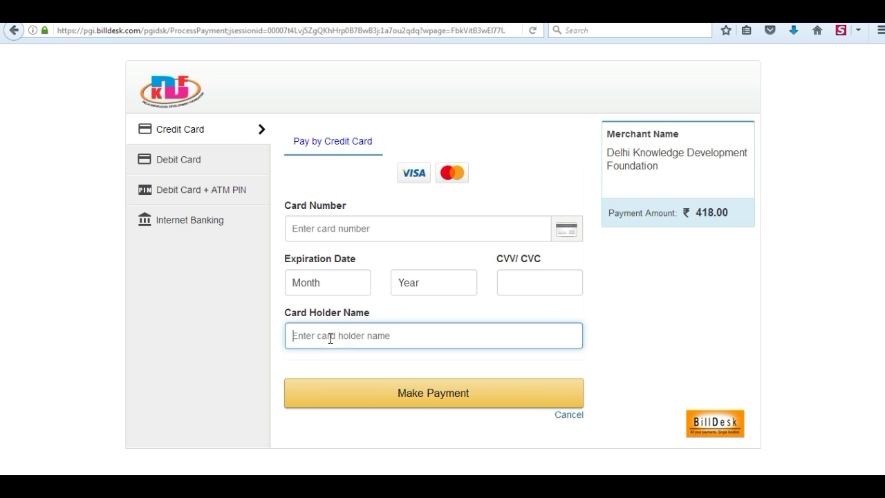